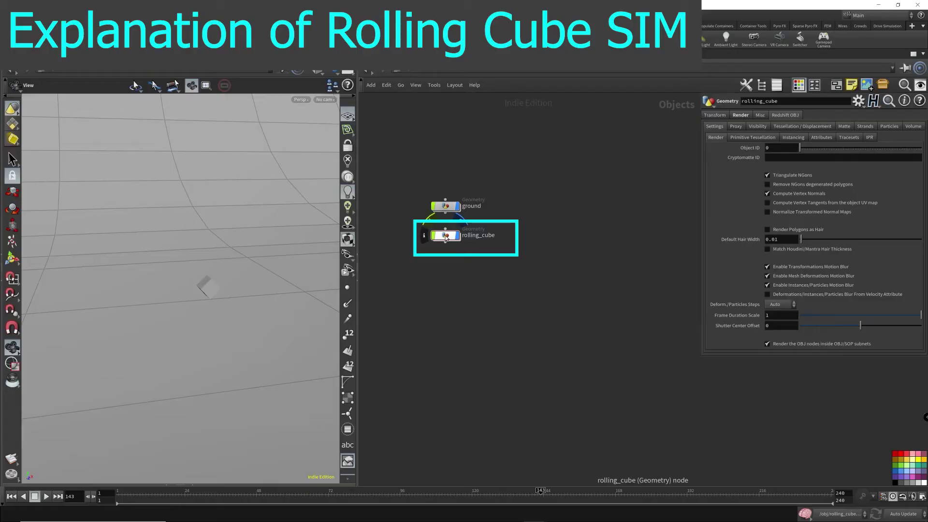
# - Inside rolling_cube, display only box1, then inspect on_ground_plane's Translate Y of 0.5
pyautogui.doubleClick(445, 236)
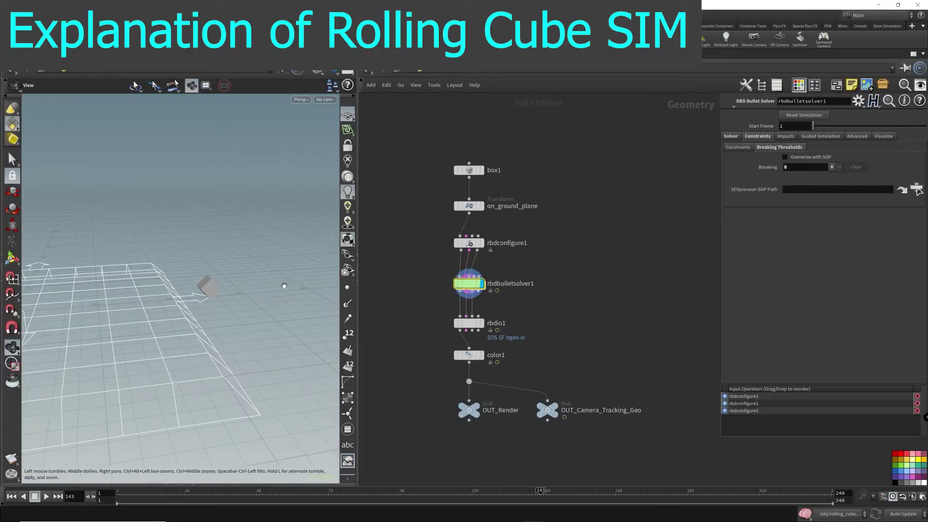
pyautogui.moveTo(280, 282); pyautogui.dragTo(229, 304)
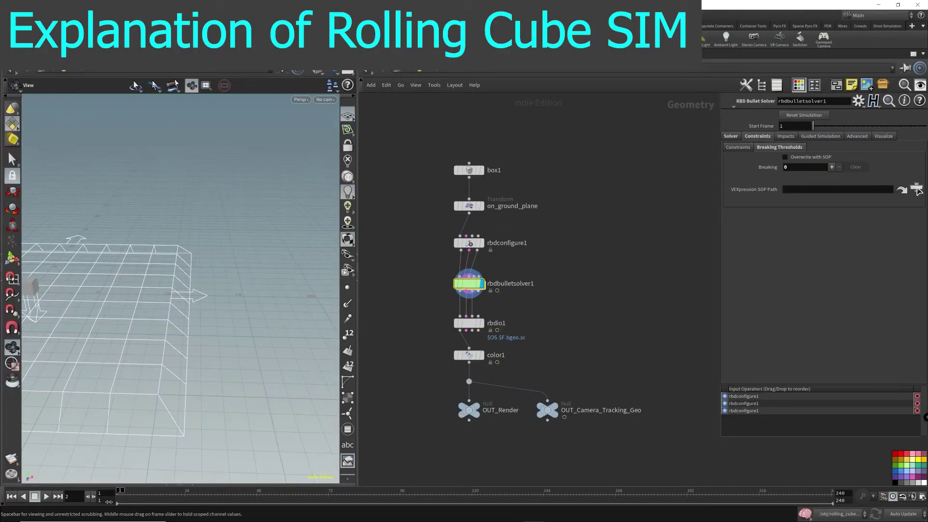
pyautogui.click(476, 169)
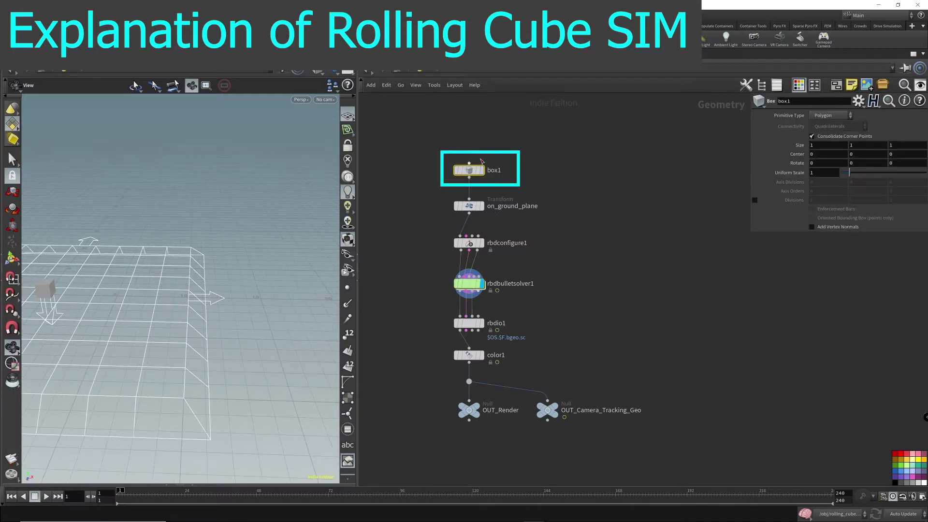
pyautogui.click(482, 171)
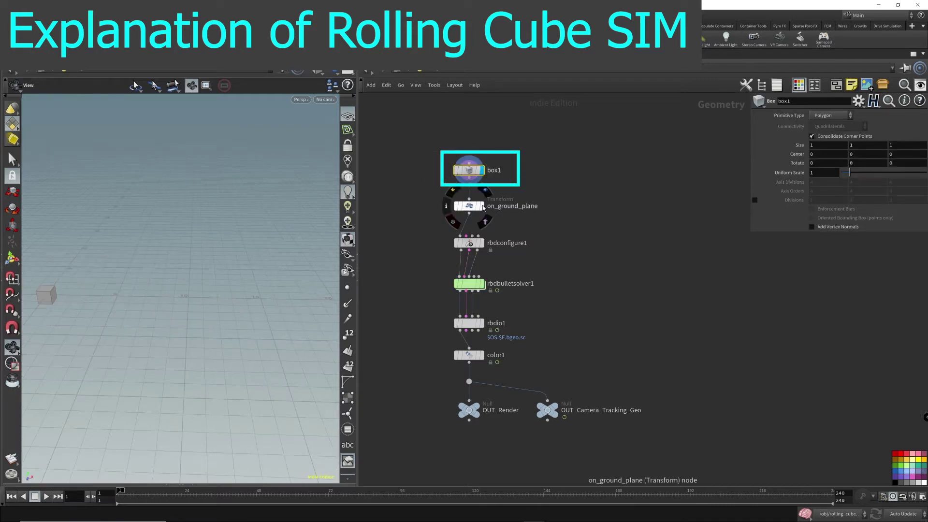
pyautogui.click(472, 207)
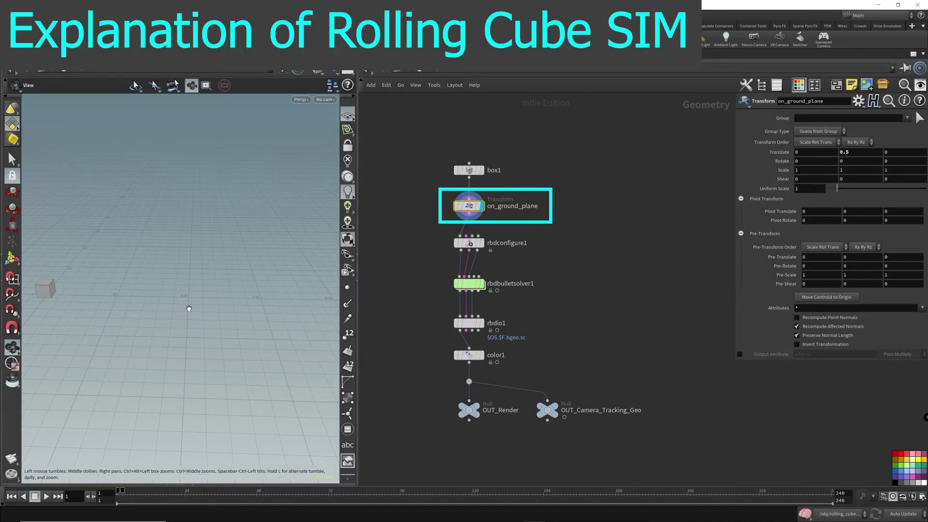
# - Check rbdconfigure1's concrete attributes (density 1220, bounce 0.25) in the Geometry Spreadsheet, then select rbdbulletsolver1
pyautogui.click(480, 246)
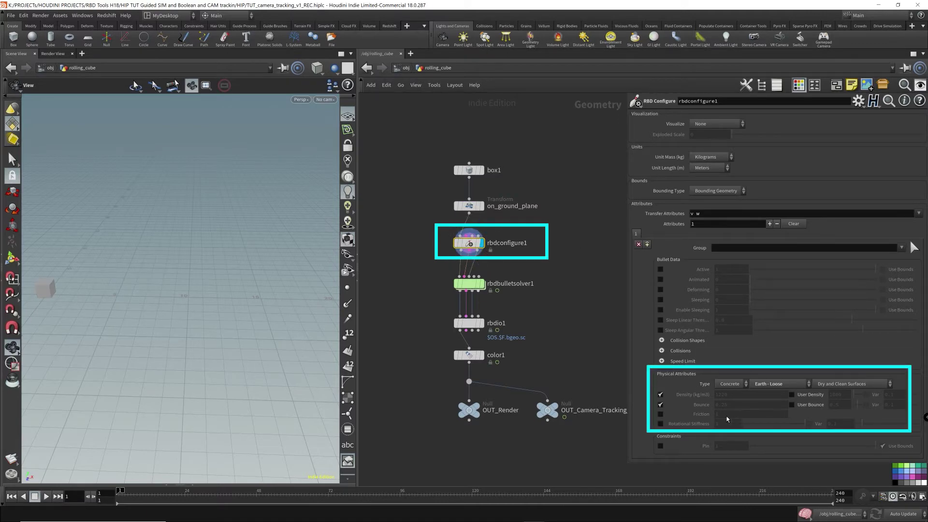
pyautogui.moveTo(167, 252); pyautogui.dragTo(213, 257, button='right')
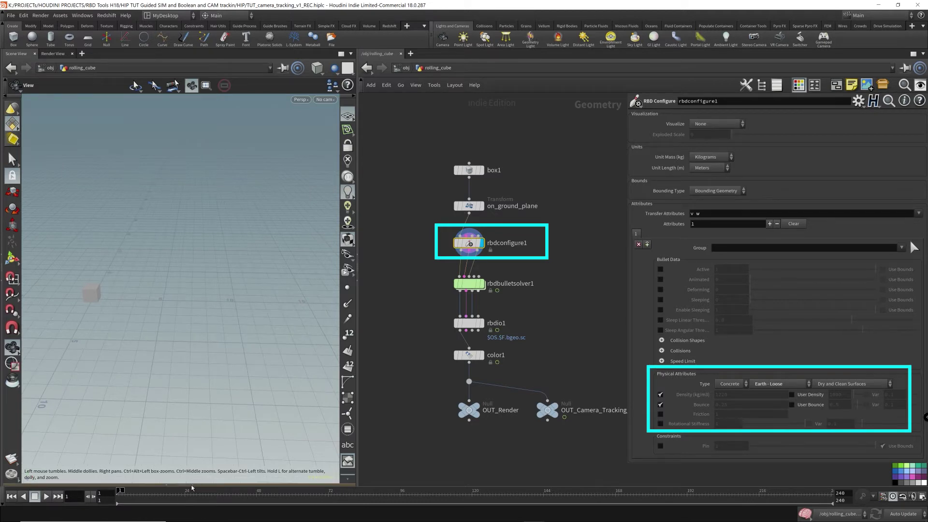
pyautogui.moveTo(192, 483); pyautogui.dragTo(192, 379)
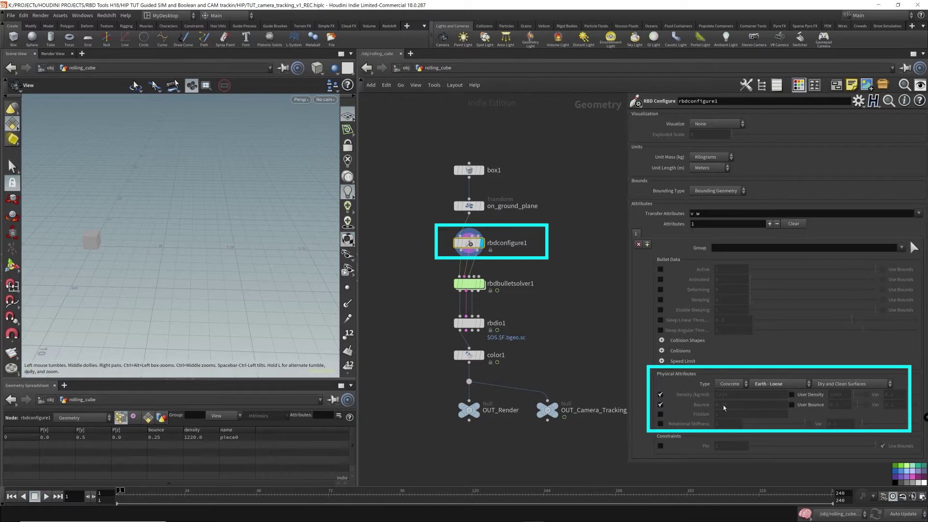
pyautogui.click(467, 284)
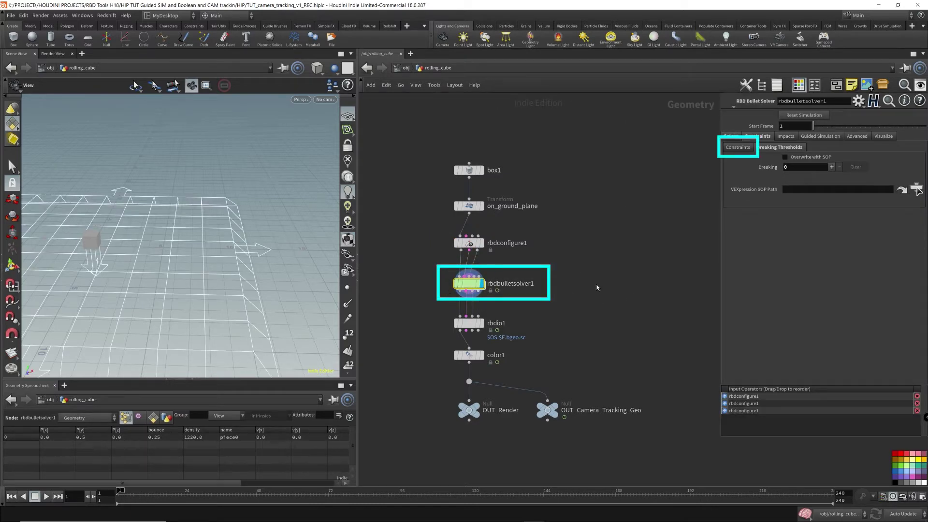
# - Review rbdbulletsolver1's Constraints and Breaking Thresholds settings, with Breaking left at 0
pyautogui.click(738, 148)
pyautogui.click(774, 148)
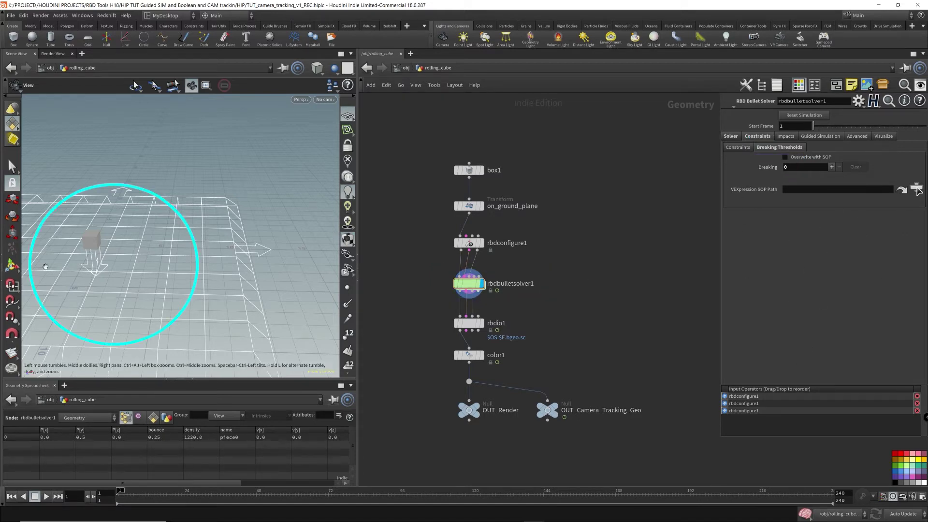
pyautogui.moveTo(65, 258)
pyautogui.mouseDown()
pyautogui.moveTo(94, 238)
pyautogui.moveTo(183, 251)
pyautogui.moveTo(193, 261)
pyautogui.moveTo(251, 232)
pyautogui.moveTo(213, 285)
pyautogui.moveTo(169, 241)
pyautogui.moveTo(192, 214)
pyautogui.moveTo(159, 272)
pyautogui.mouseUp()
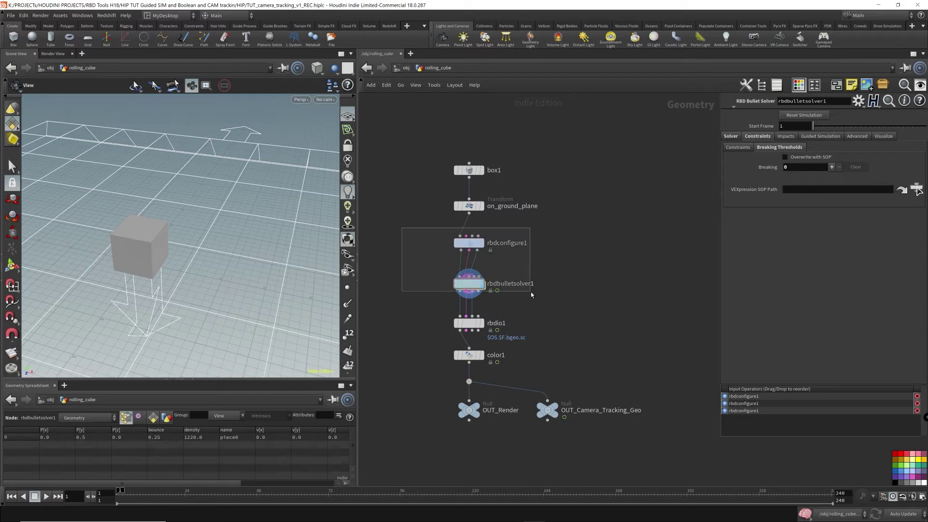
pyautogui.moveTo(572, 300); pyautogui.dragTo(572, 300)
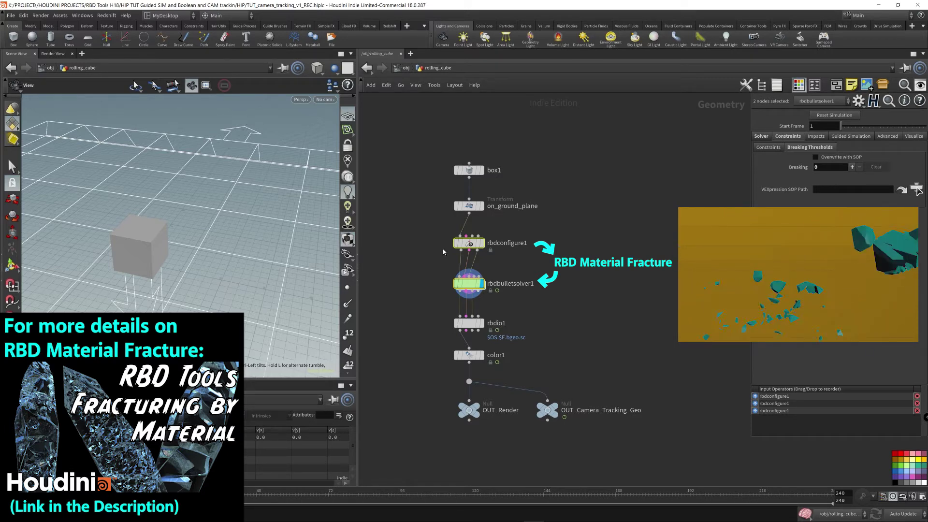
pyautogui.click(469, 283)
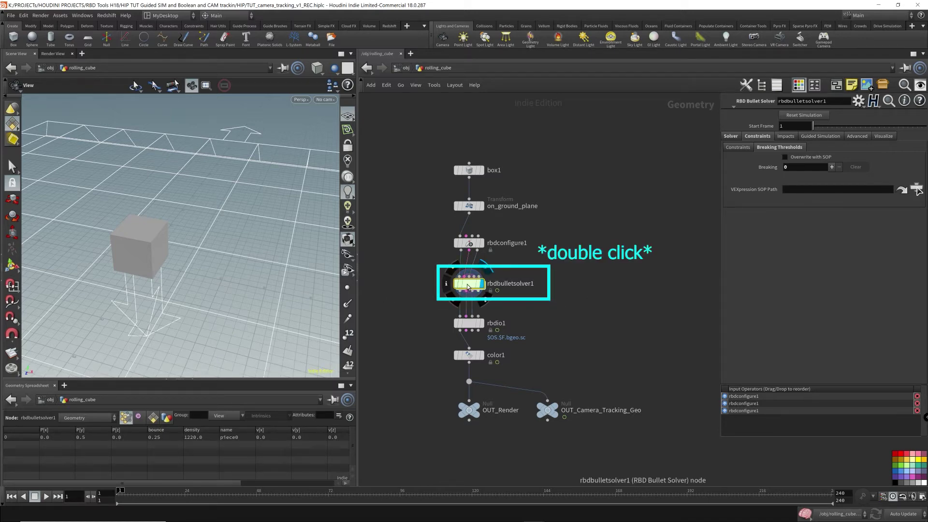
# - Enter the bullet solver's forces network, frame the force nodes, and select initial_boost
pyautogui.doubleClick(468, 285)
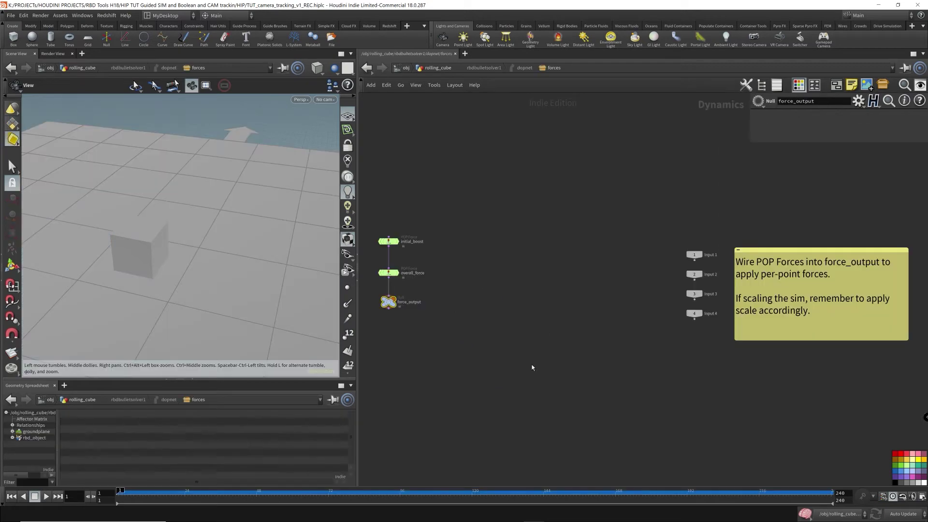
pyautogui.moveTo(476, 327); pyautogui.dragTo(590, 331, button='middle')
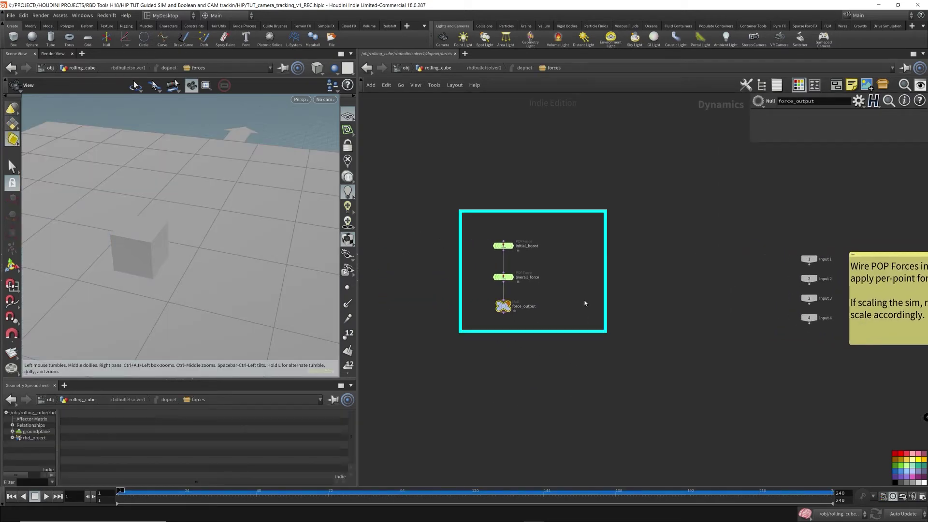
pyautogui.moveTo(466, 204); pyautogui.dragTo(466, 202)
pyautogui.scroll(5, 545, 268)
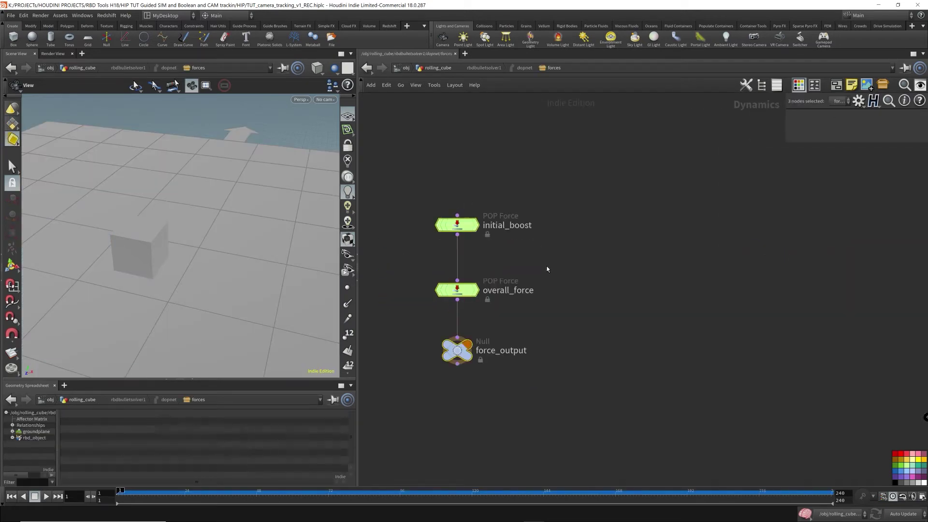
pyautogui.moveTo(553, 263); pyautogui.dragTo(576, 267, button='middle')
pyautogui.click(478, 226)
pyautogui.moveTo(759, 332); pyautogui.dragTo(613, 314)
pyautogui.moveTo(613, 314); pyautogui.dragTo(650, 329)
pyautogui.moveTo(416, 195)
pyautogui.mouseDown()
pyautogui.moveTo(634, 267)
pyautogui.moveTo(564, 239)
pyautogui.mouseUp()
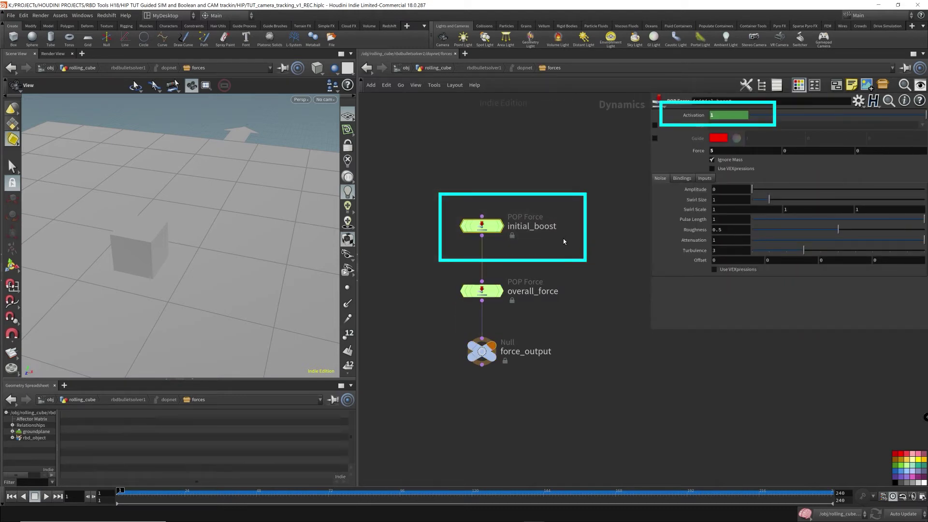
# - Reveal initial_boost's Force 5 activation ending at frame 20, preview the push, then check overall_force's 7.5
pyautogui.click(696, 118)
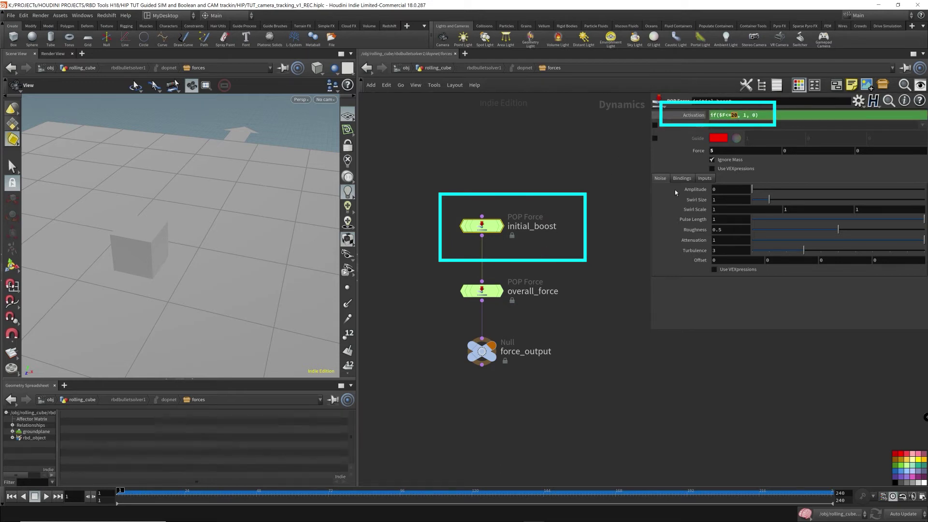
pyautogui.press('Up')
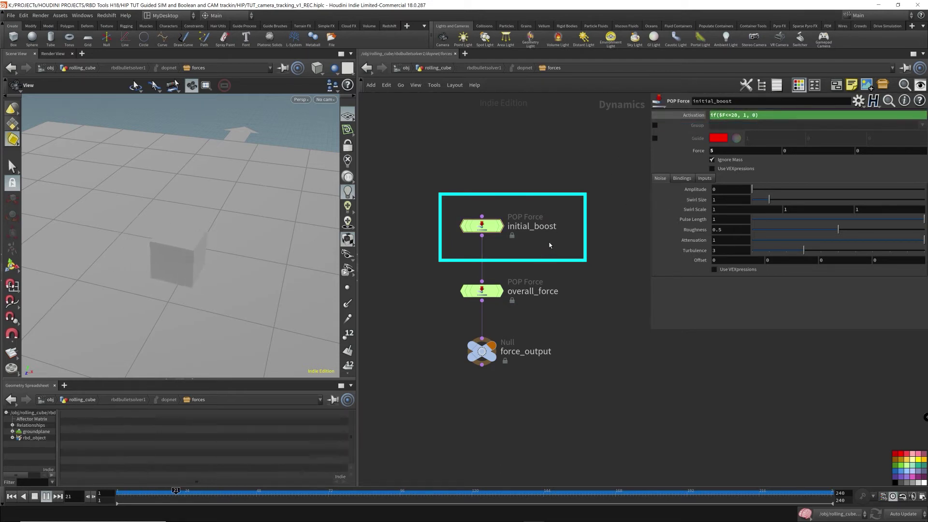
pyautogui.press('Up')
pyautogui.press('Left')
pyautogui.press('Left')
pyautogui.press('Left')
pyautogui.press('Left')
pyautogui.press('Left')
pyautogui.press('Left')
pyautogui.press('Left')
pyautogui.press('Left')
pyautogui.press('Left')
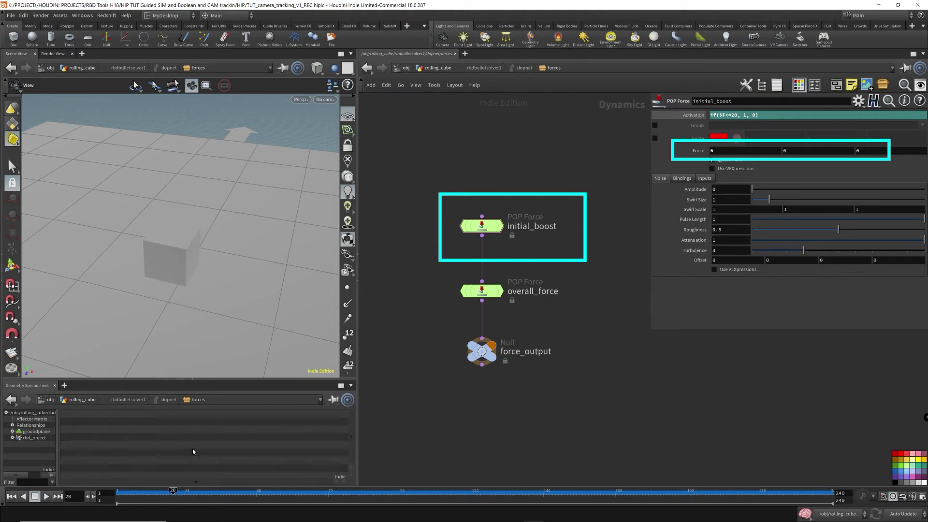
pyautogui.moveTo(172, 490)
pyautogui.mouseDown()
pyautogui.moveTo(139, 490)
pyautogui.moveTo(186, 490)
pyautogui.moveTo(148, 491)
pyautogui.moveTo(159, 490)
pyautogui.mouseUp()
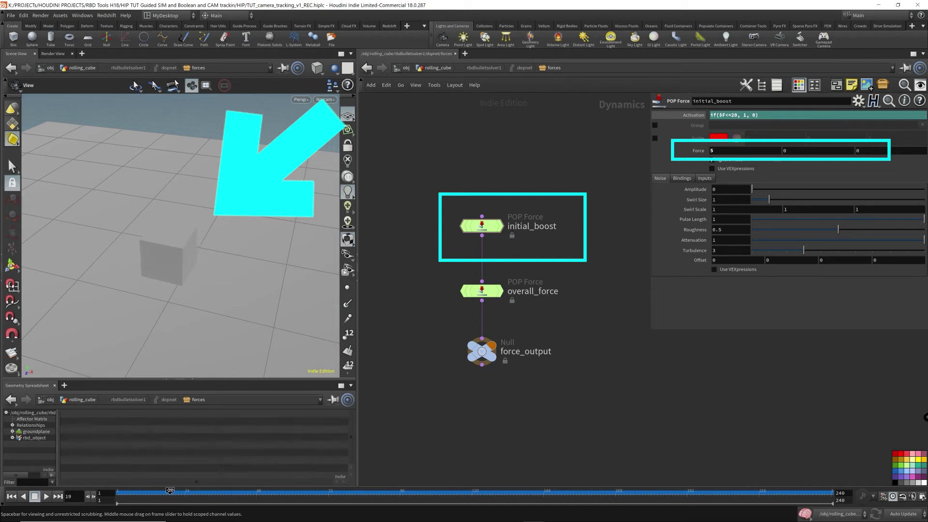
pyautogui.moveTo(552, 283); pyautogui.dragTo(552, 283)
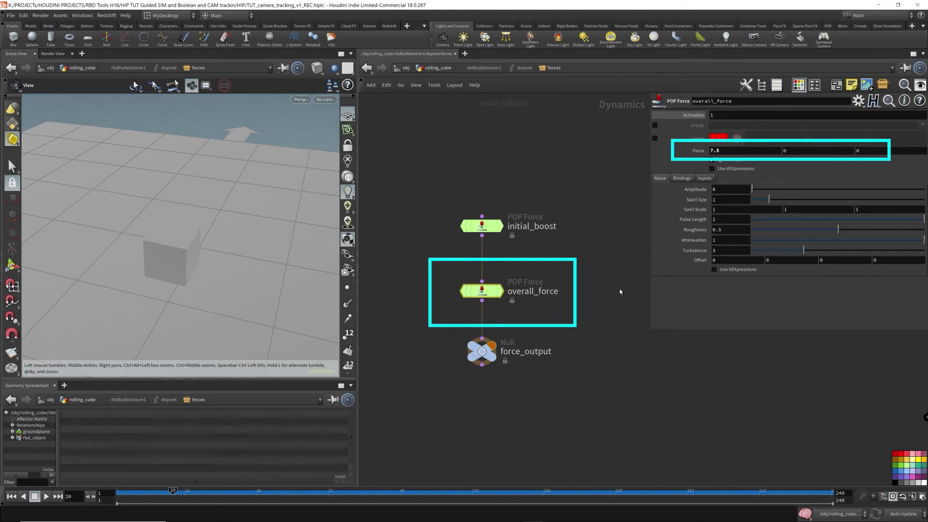
# - Play the full simulation and follow the cube with the view as it tips and rolls across the ground
pyautogui.press('Up')
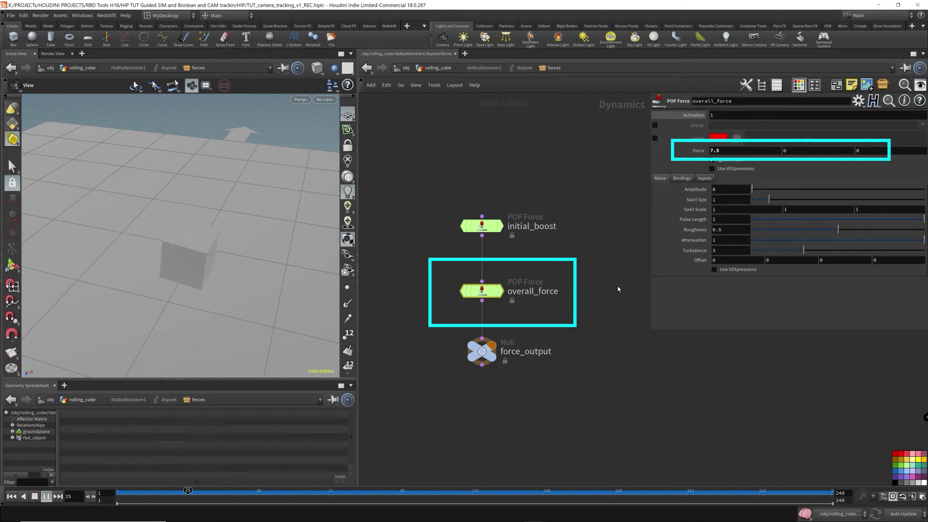
pyautogui.moveTo(290, 278); pyautogui.dragTo(282, 260)
pyautogui.moveTo(283, 260); pyautogui.dragTo(120, 265, button='right')
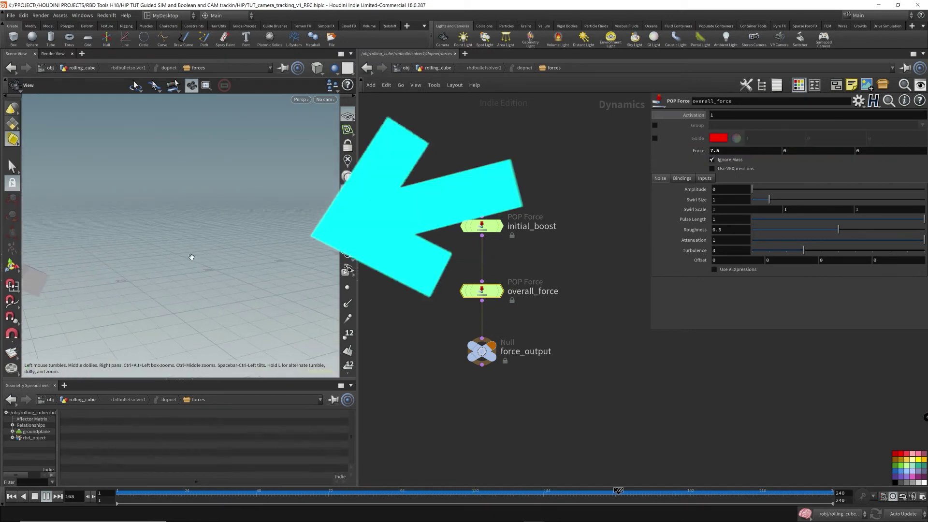
pyautogui.moveTo(239, 248); pyautogui.dragTo(233, 267)
pyautogui.moveTo(237, 267); pyautogui.dragTo(181, 266, button='right')
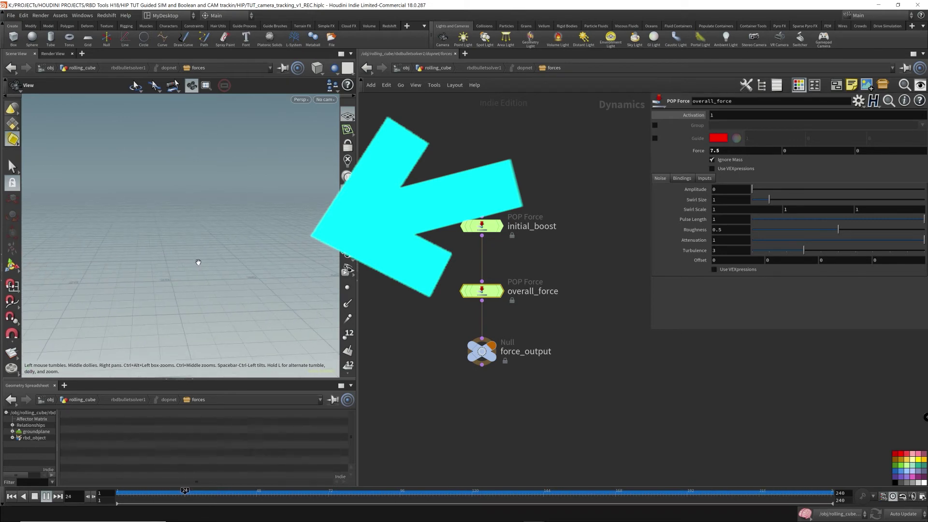
pyautogui.moveTo(138, 272); pyautogui.dragTo(172, 267)
pyautogui.hotkey('space', 'g')
pyautogui.moveTo(229, 273); pyautogui.dragTo(223, 244)
pyautogui.moveTo(224, 244); pyautogui.dragTo(320, 244, button='middle')
pyautogui.moveTo(321, 244); pyautogui.dragTo(195, 260)
pyautogui.moveTo(195, 284); pyautogui.dragTo(186, 265, button='right')
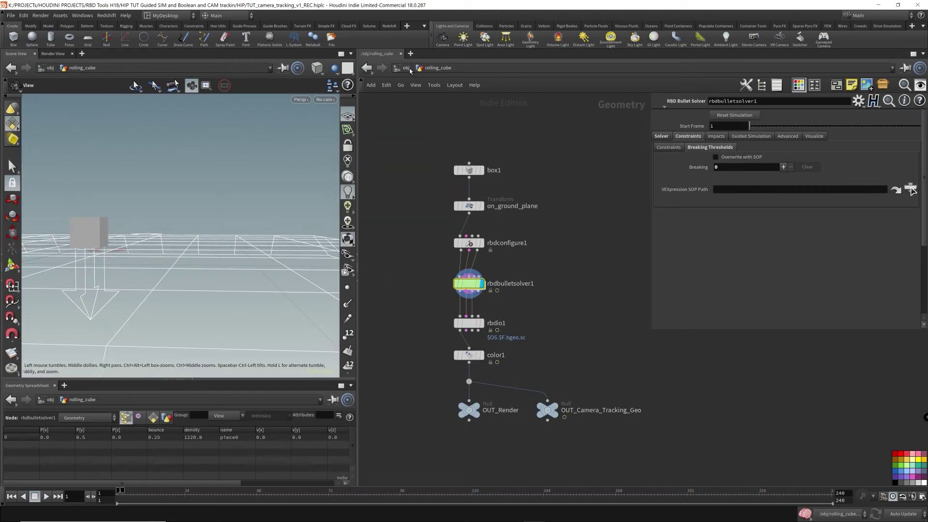
# - From /obj, re-enter rolling_cube, inspect rbdio1, and set color1's display flag to turn the cube teal
pyautogui.click(405, 68)
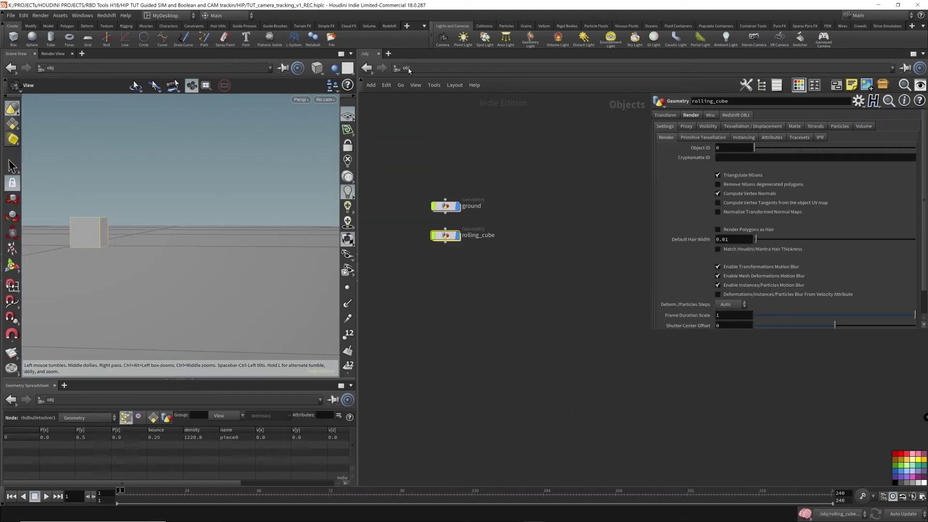
pyautogui.doubleClick(438, 237)
pyautogui.click(469, 354)
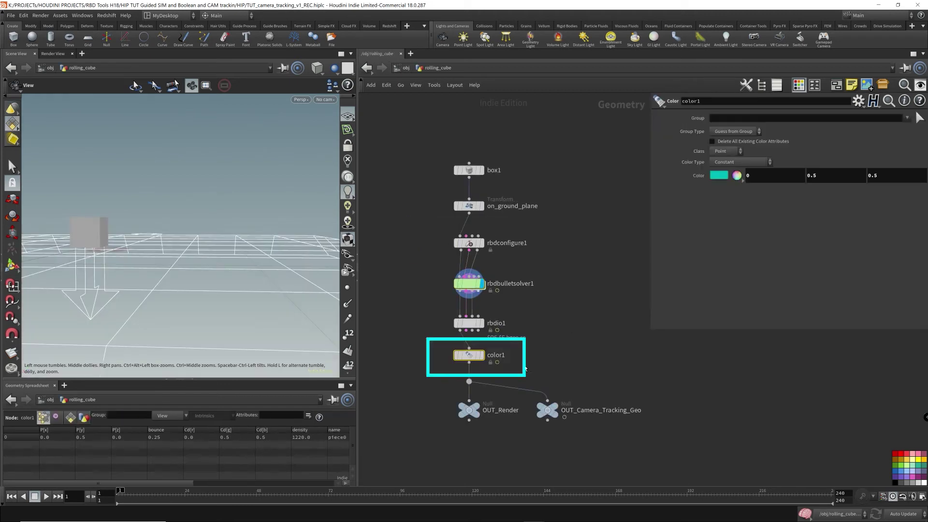
pyautogui.moveTo(404, 317); pyautogui.dragTo(565, 337)
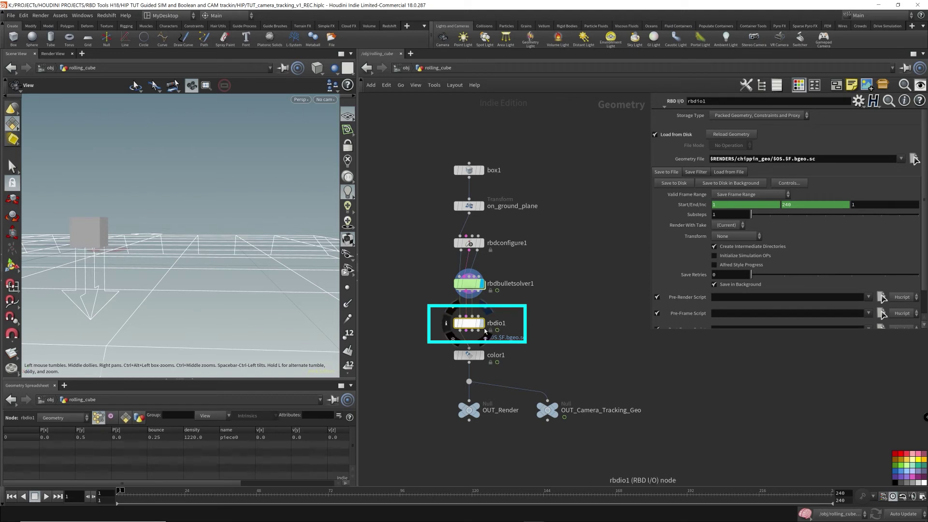
pyautogui.click(468, 354)
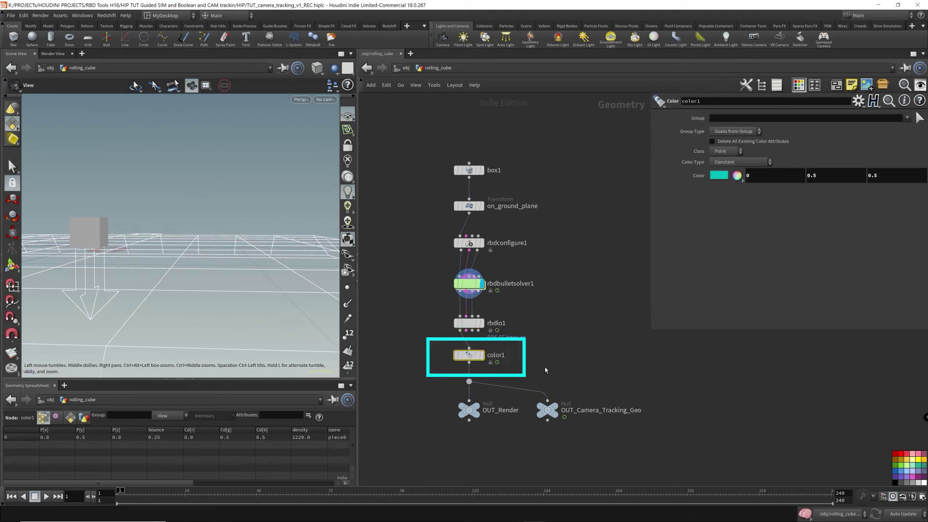
pyautogui.click(482, 355)
pyautogui.moveTo(168, 255); pyautogui.dragTo(159, 282)
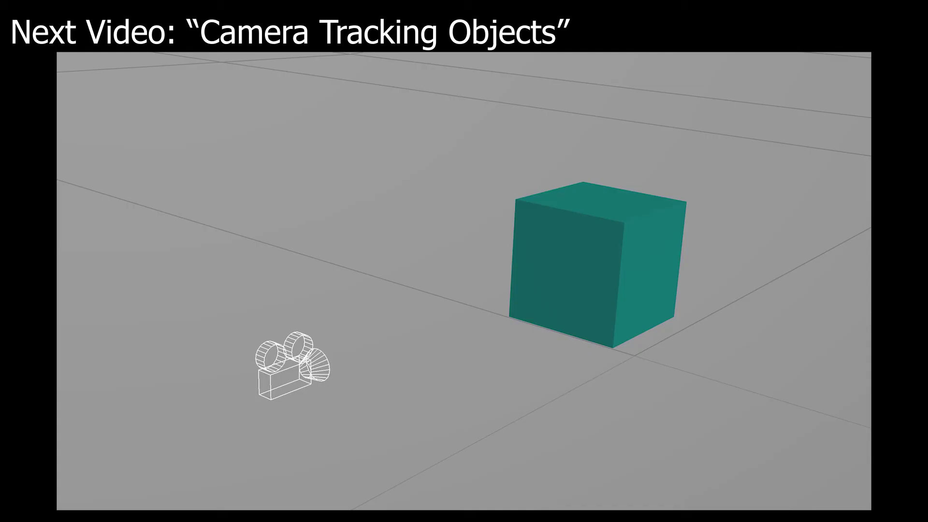